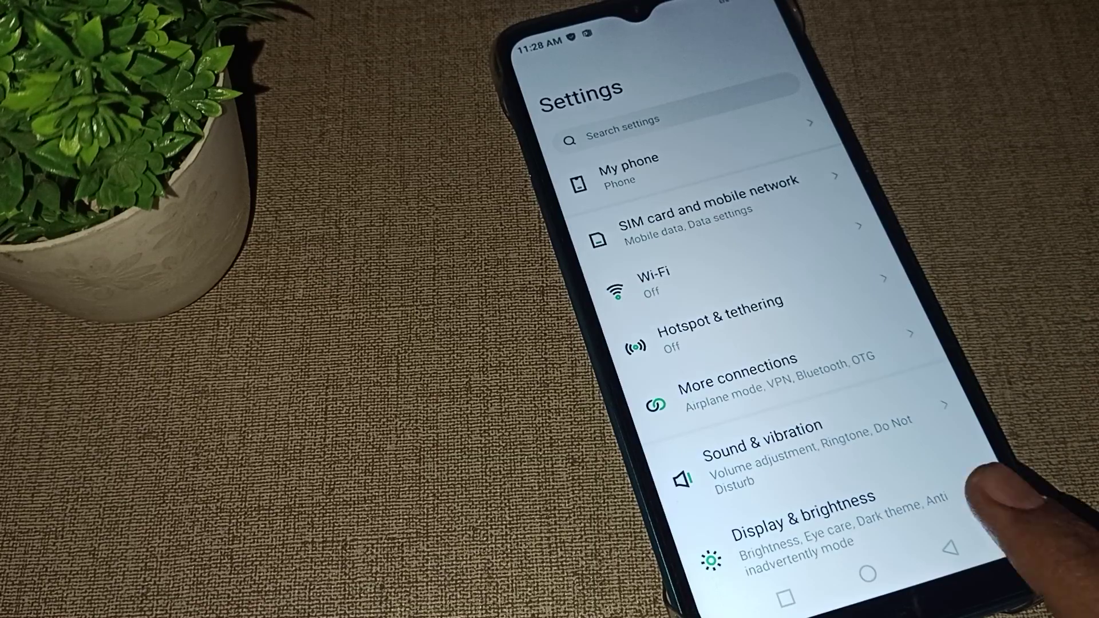
Close Settings from Recents and relaunch it from the app drawer
click(867, 574)
drag(849, 361, 1030, 429)
click(783, 594)
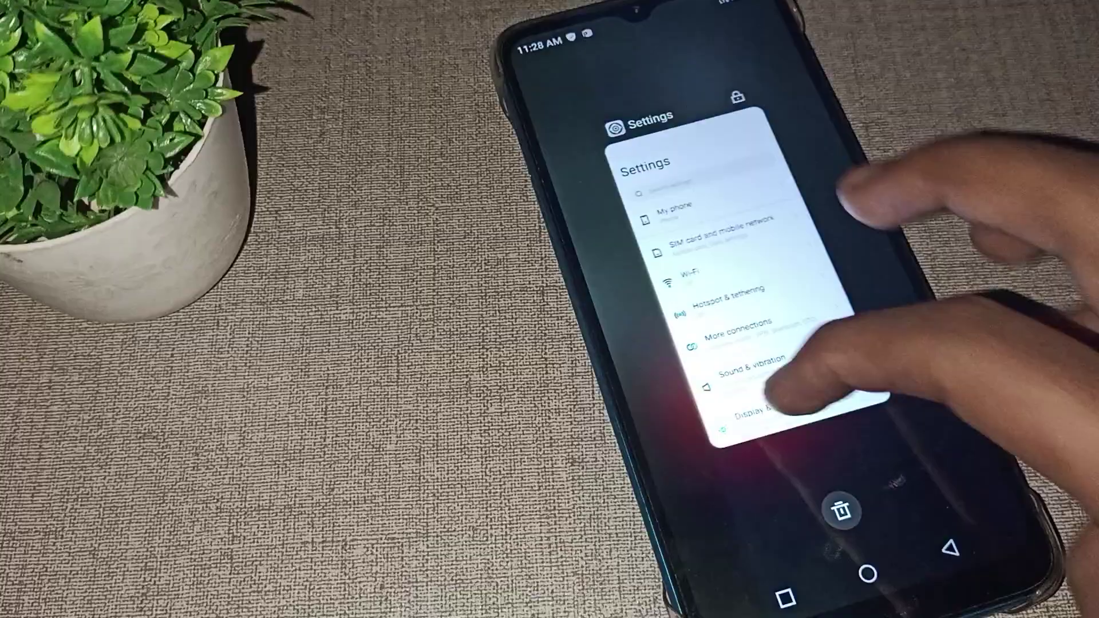
drag(858, 258, 858, 52)
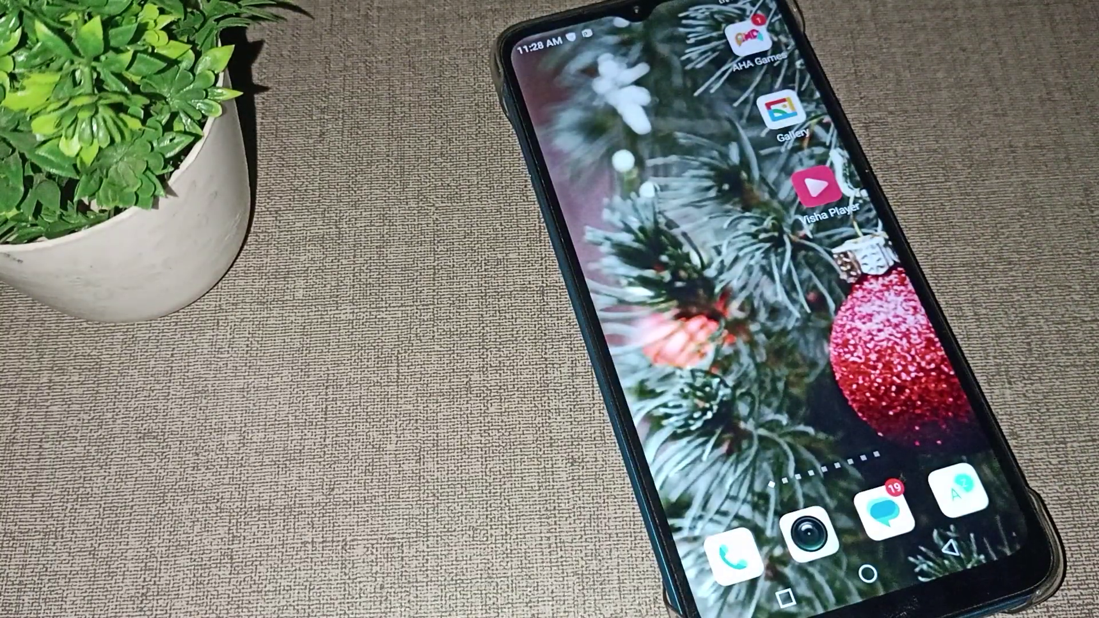
drag(944, 481, 901, 258)
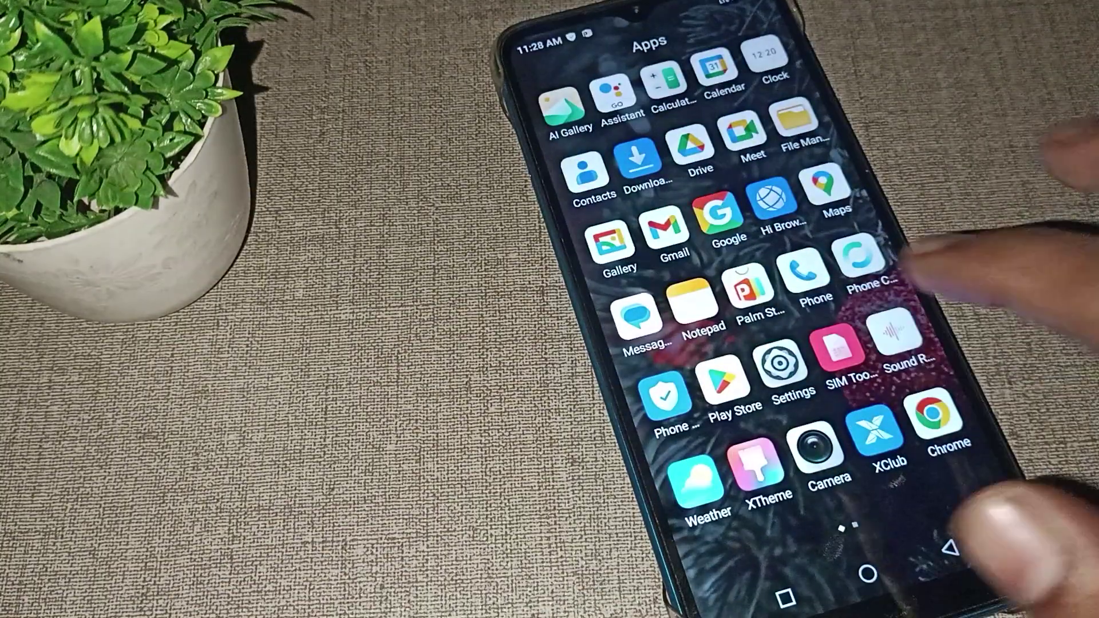
click(780, 365)
scroll(772, 343, down, 5)
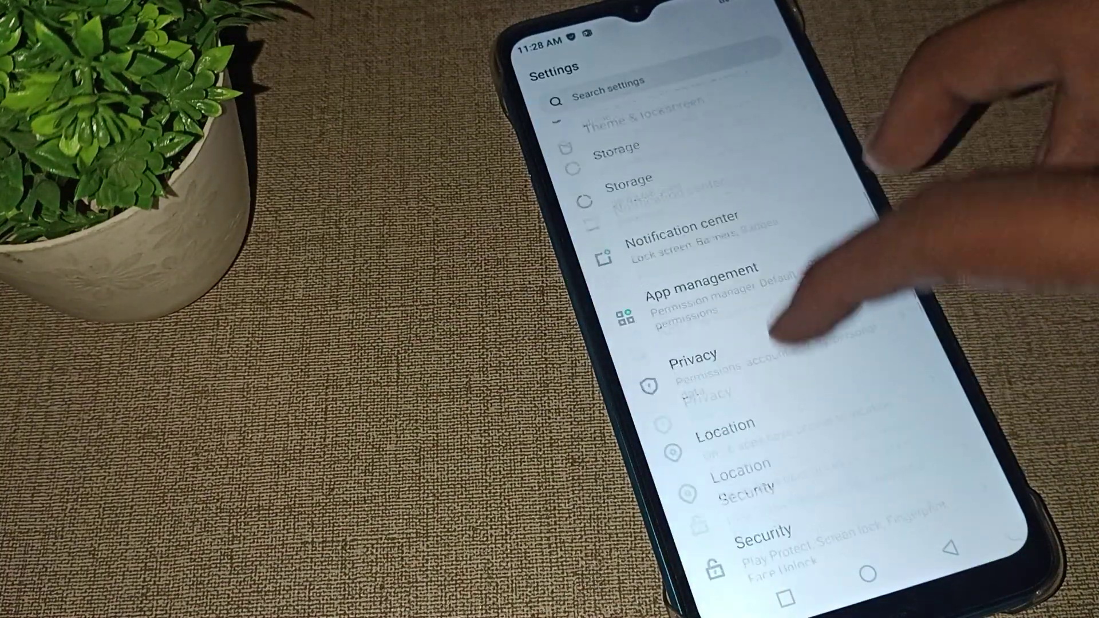
scroll(772, 343, down, 5)
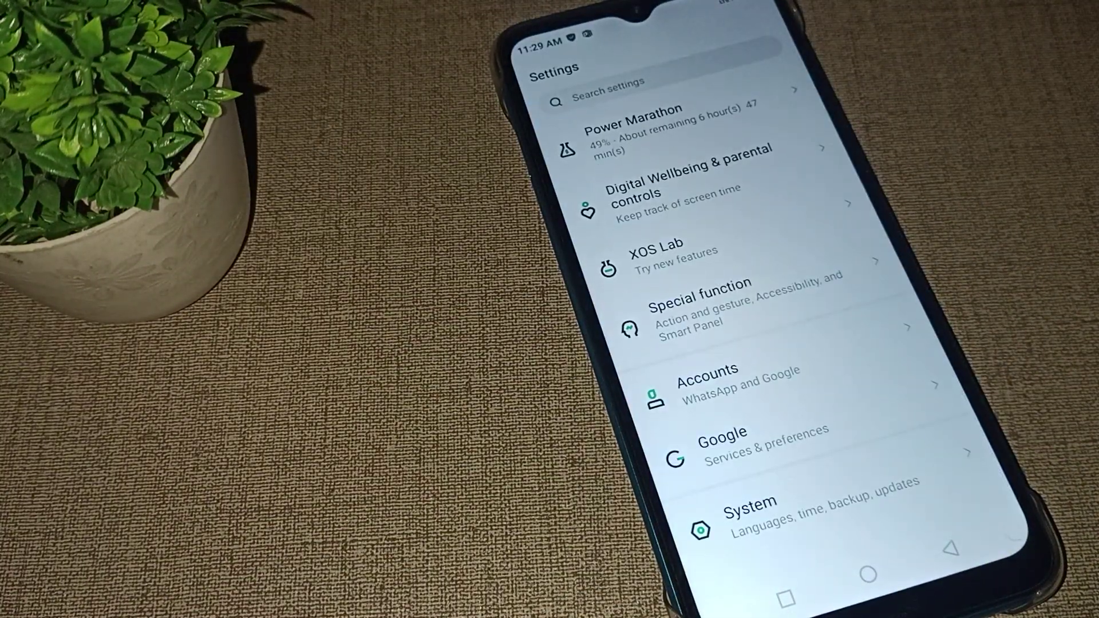
scroll(773, 343, up, 5)
scroll(773, 343, up, 5)
scroll(773, 343, down, 5)
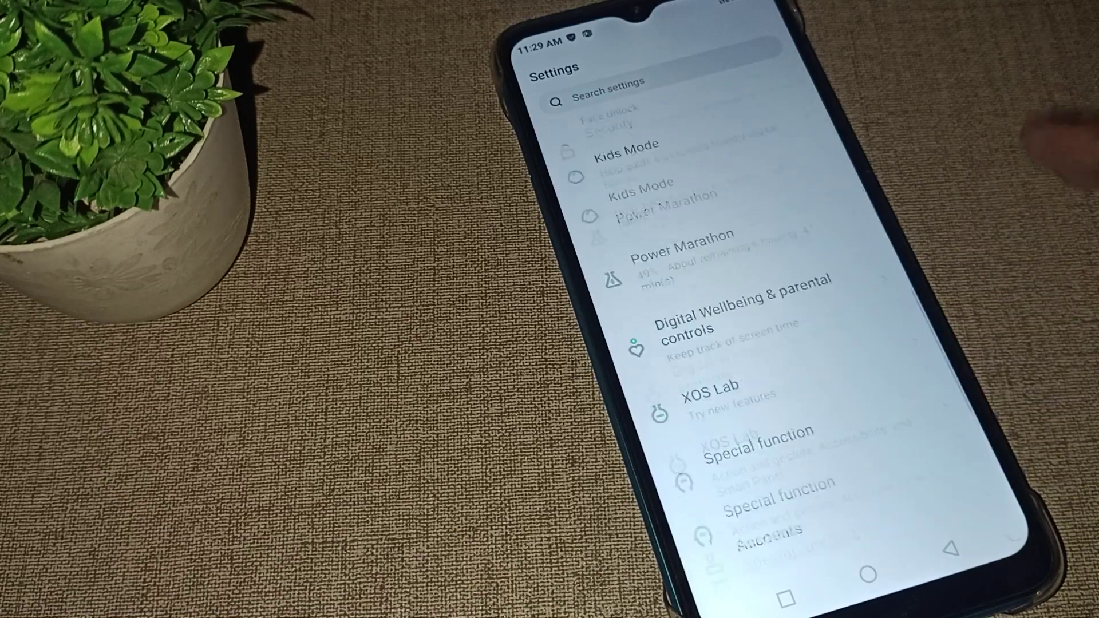
Go to System > Reset options > Reset Wi-Fi, mobile & Bluetooth
click(772, 516)
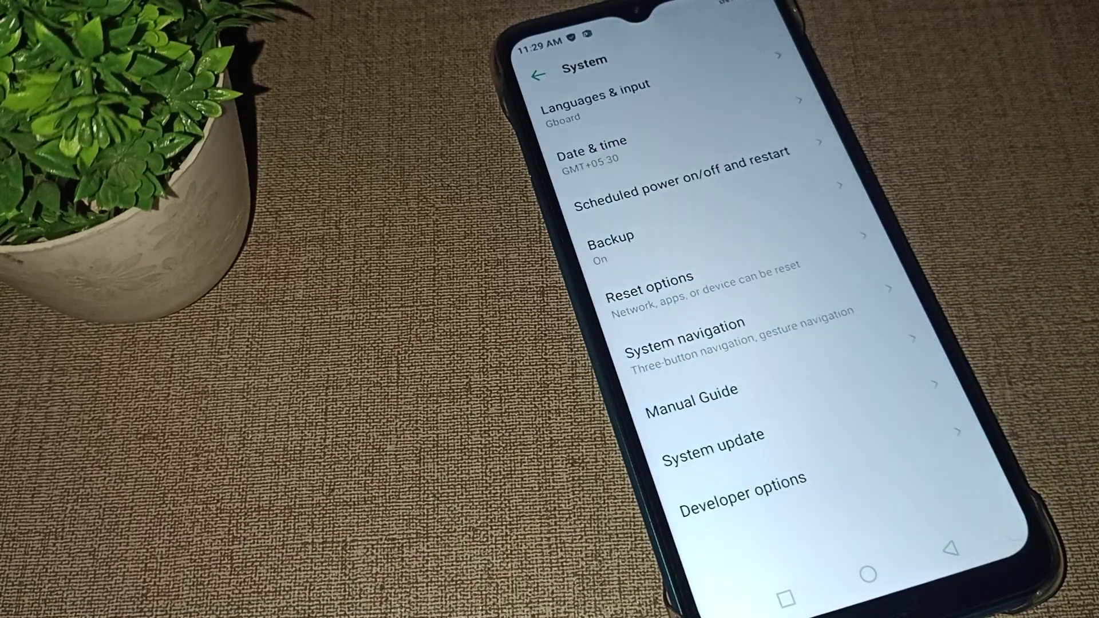
click(755, 270)
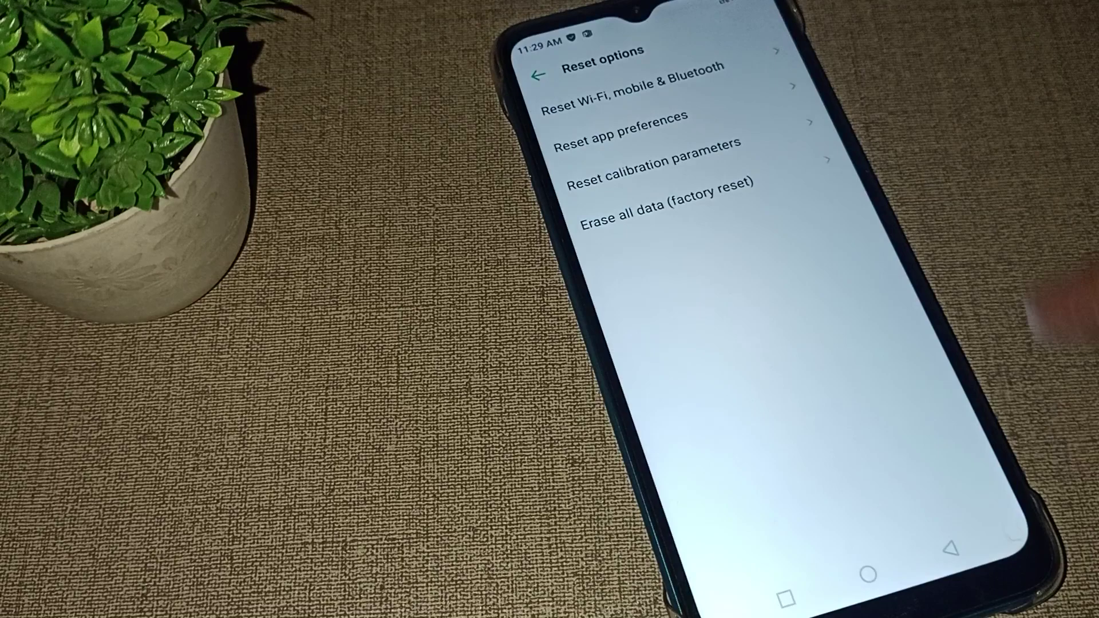
click(730, 95)
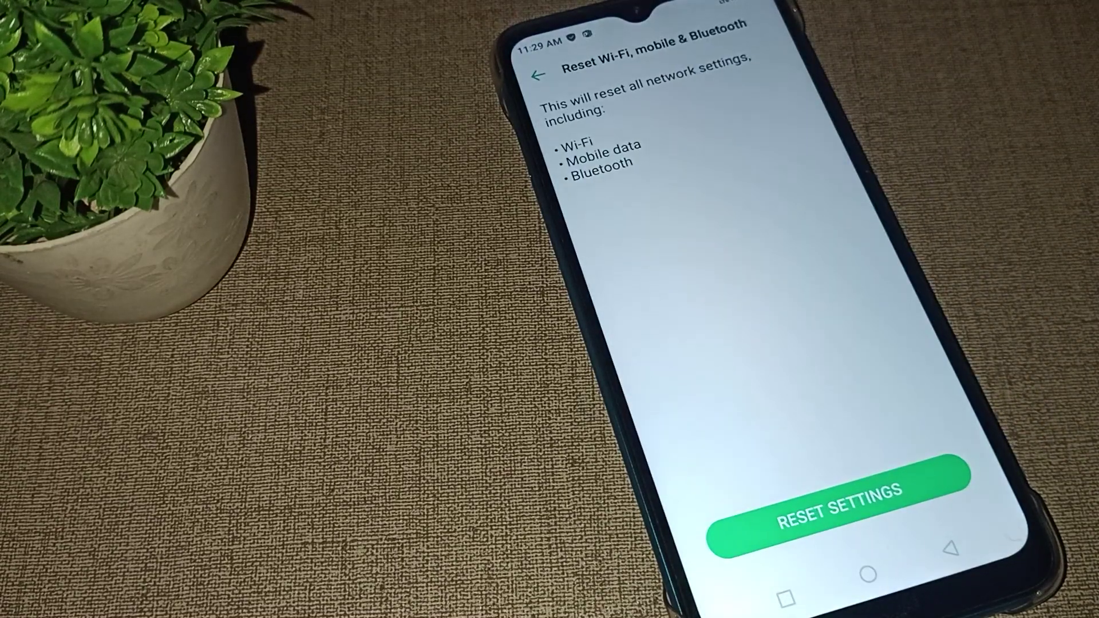
Confirm Reset Settings twice to wipe Wi-Fi, mobile and Bluetooth settings, then go back
click(837, 502)
click(773, 502)
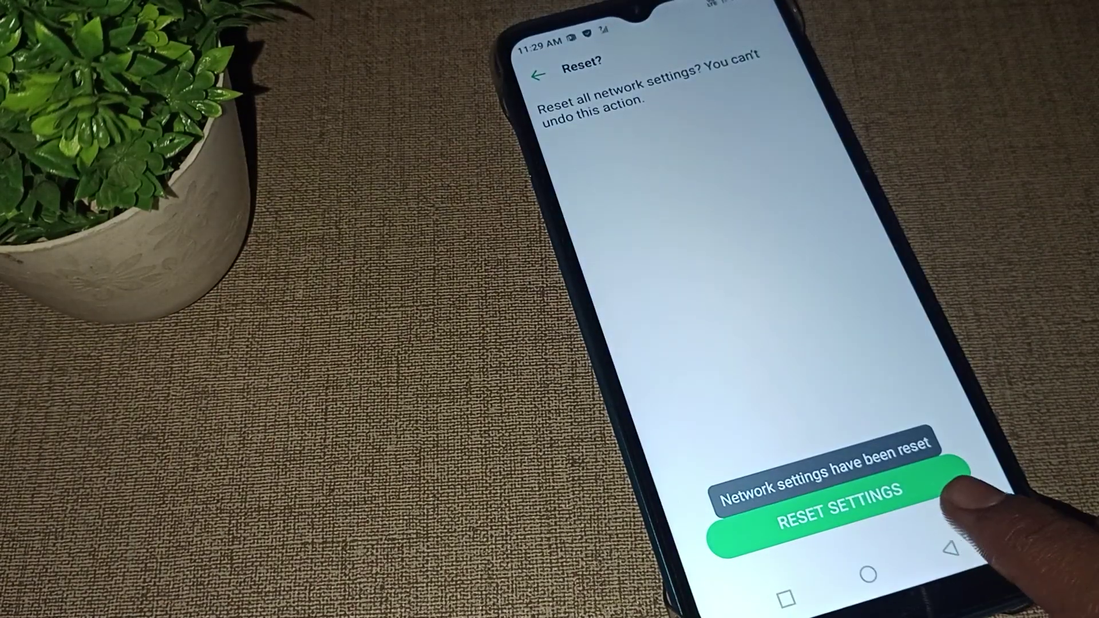
click(965, 493)
From main Settings, open Wi-Fi to view networks, switch Use Wi-Fi off, and return
click(950, 547)
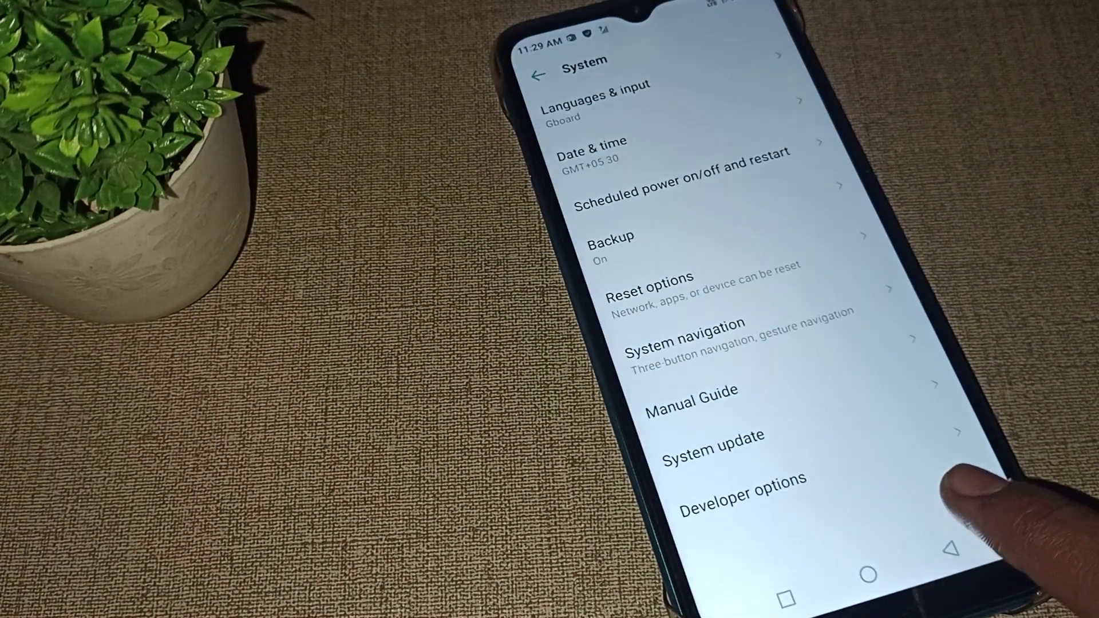
click(950, 548)
scroll(773, 344, up, 5)
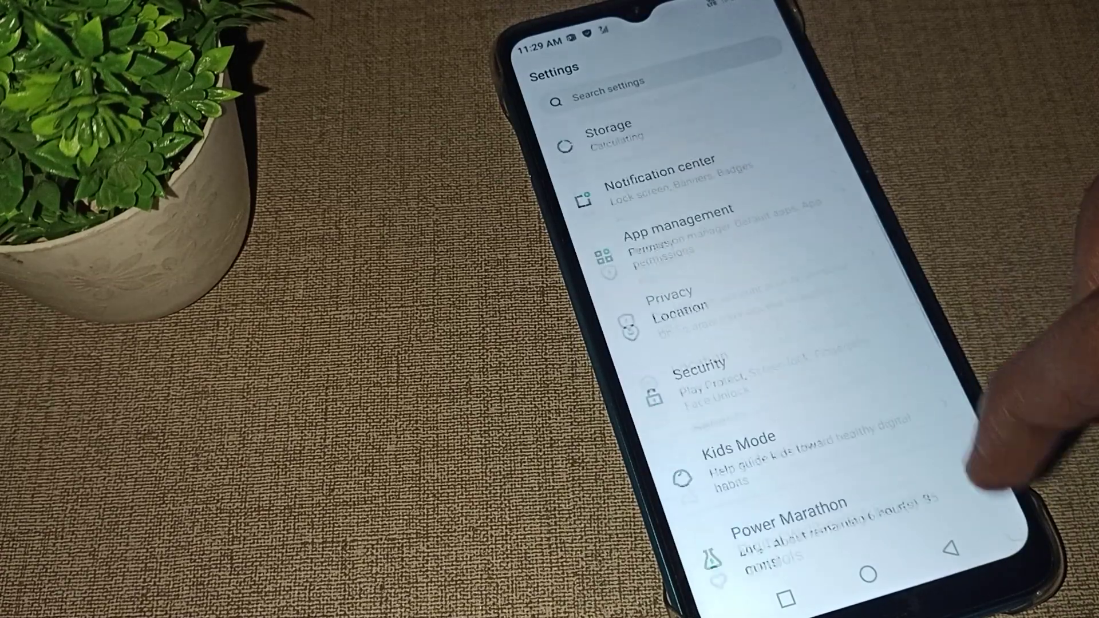
scroll(773, 344, up, 5)
click(858, 283)
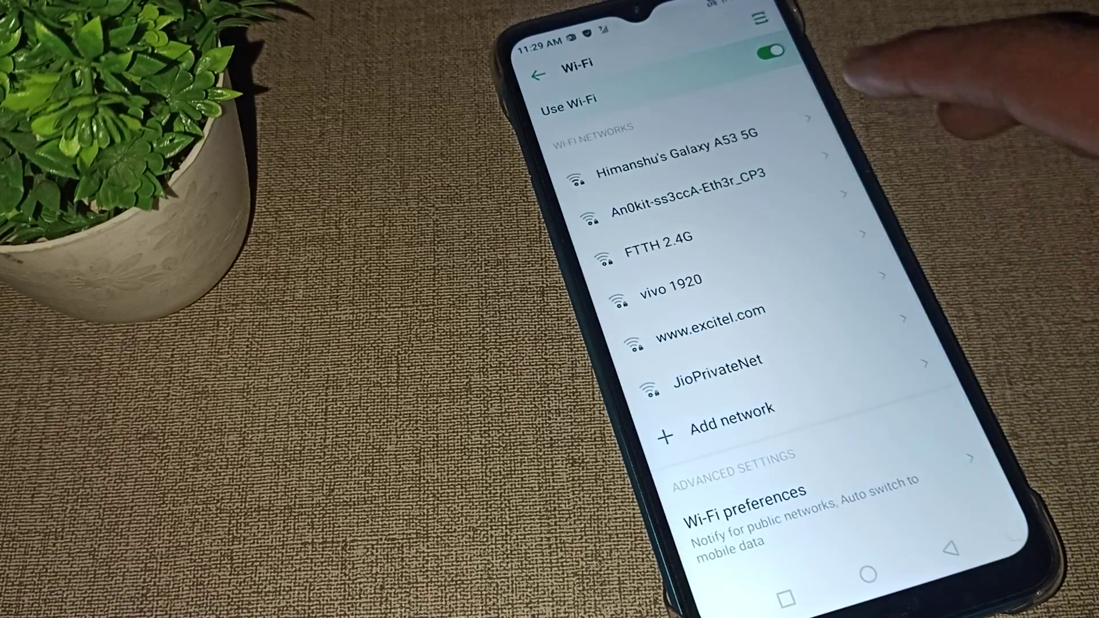
click(769, 52)
click(537, 75)
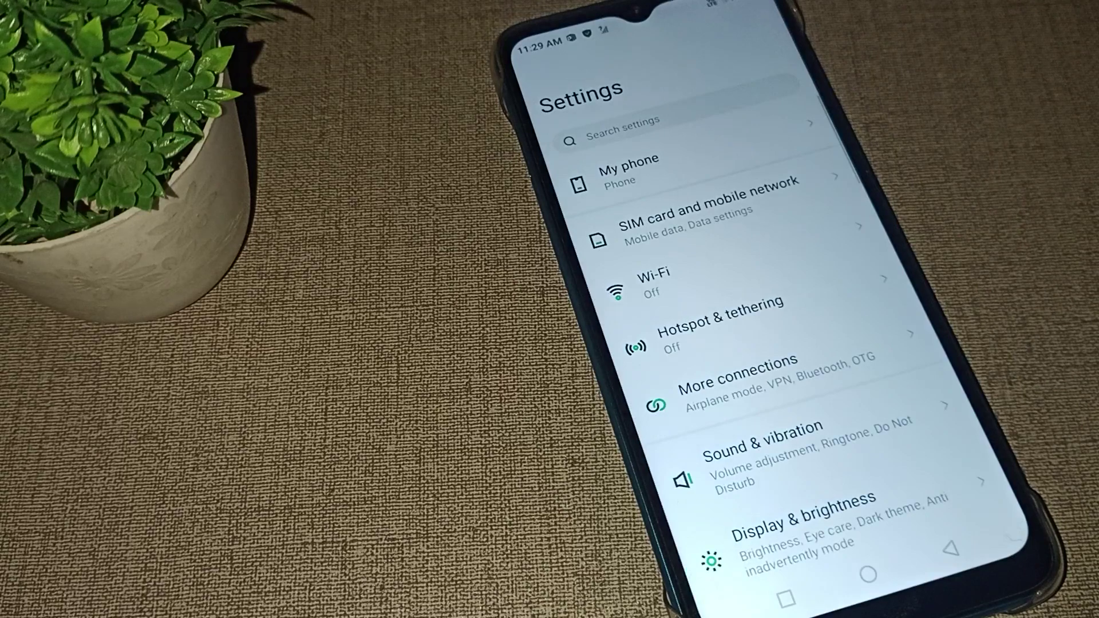